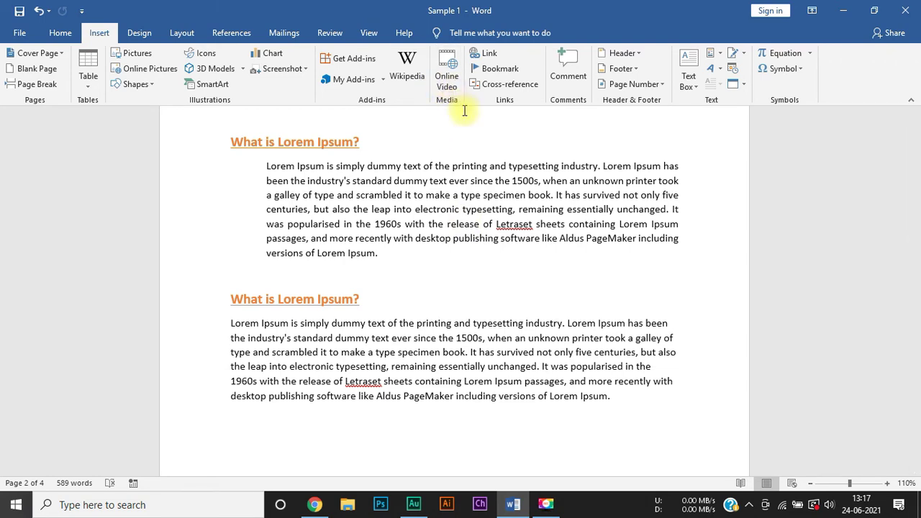
# - Add blank lines after the last Lorem Ipsum paragraph and open Insert > Online Video
pyautogui.click(609, 431)
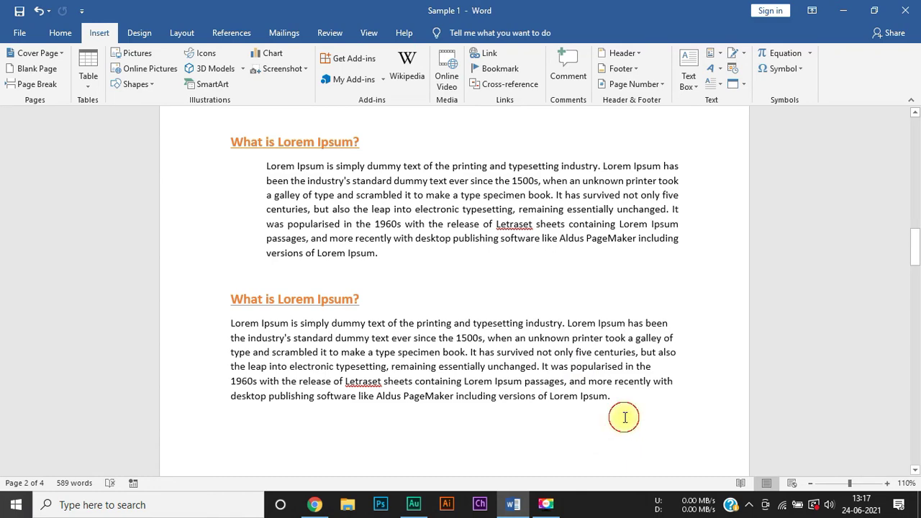
pyautogui.scroll(-4, 625, 417)
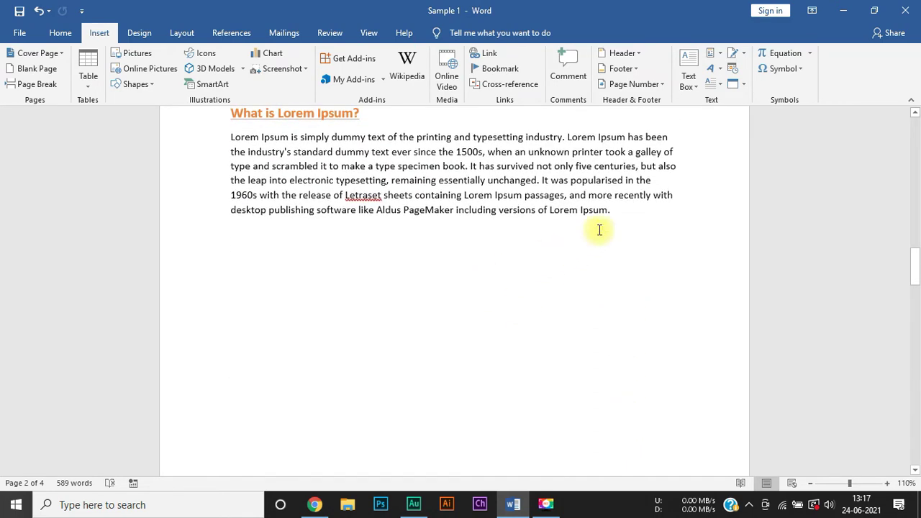
pyautogui.click(617, 210)
pyautogui.press('Return')
pyautogui.press('Return')
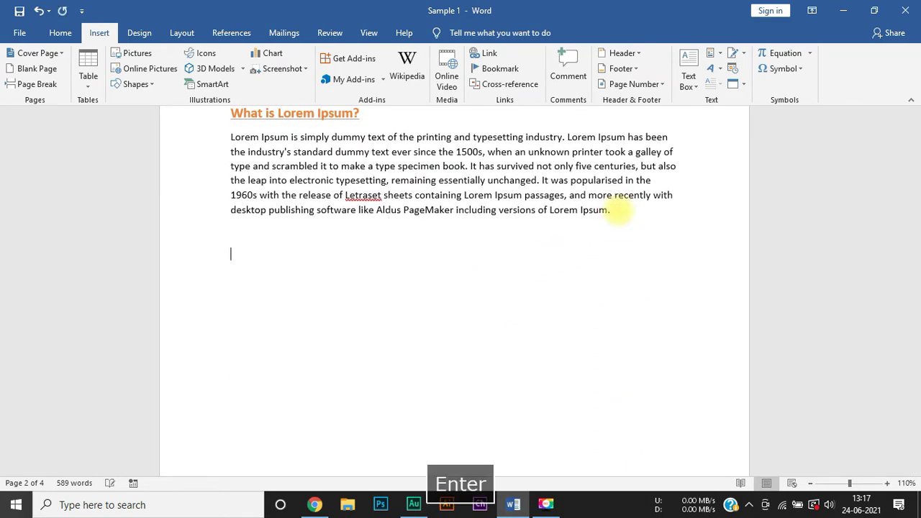
pyautogui.click(444, 66)
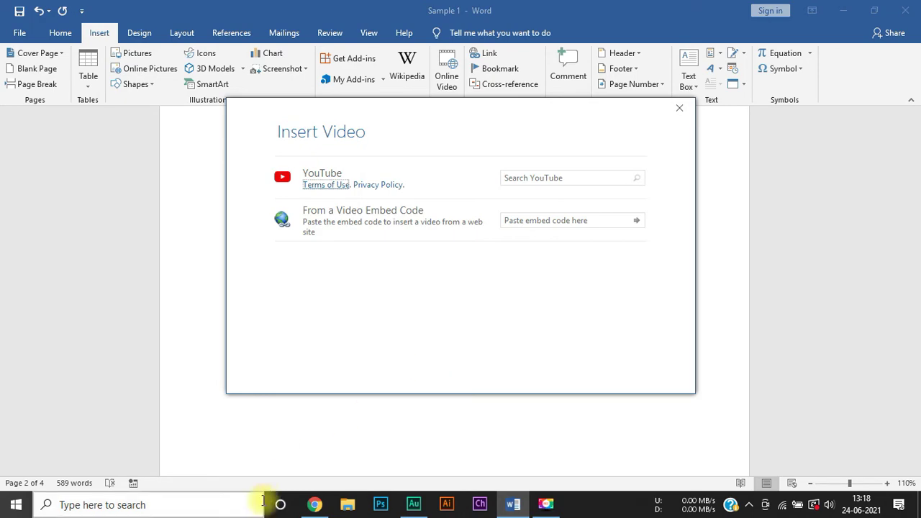
# - Copy the YouTube video's iframe embed code from Share > Embed, then close the panel
pyautogui.click(314, 504)
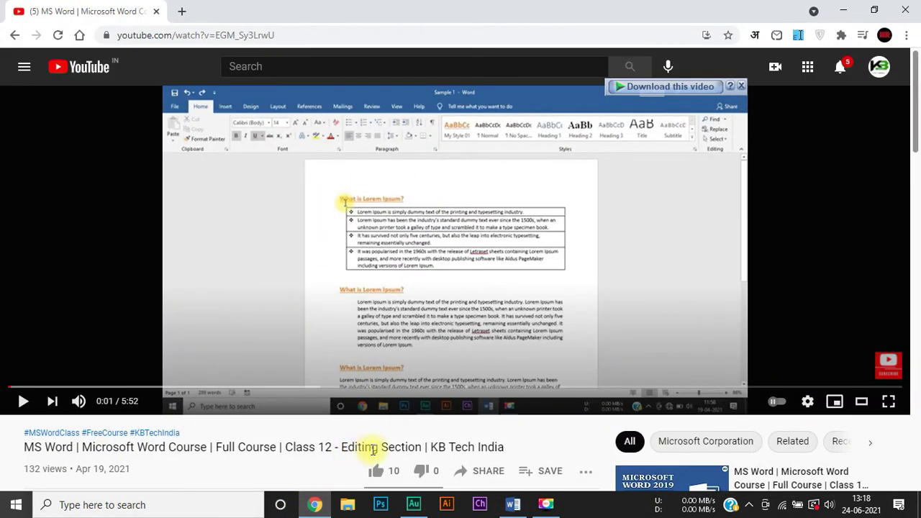
pyautogui.scroll(-1, 375, 449)
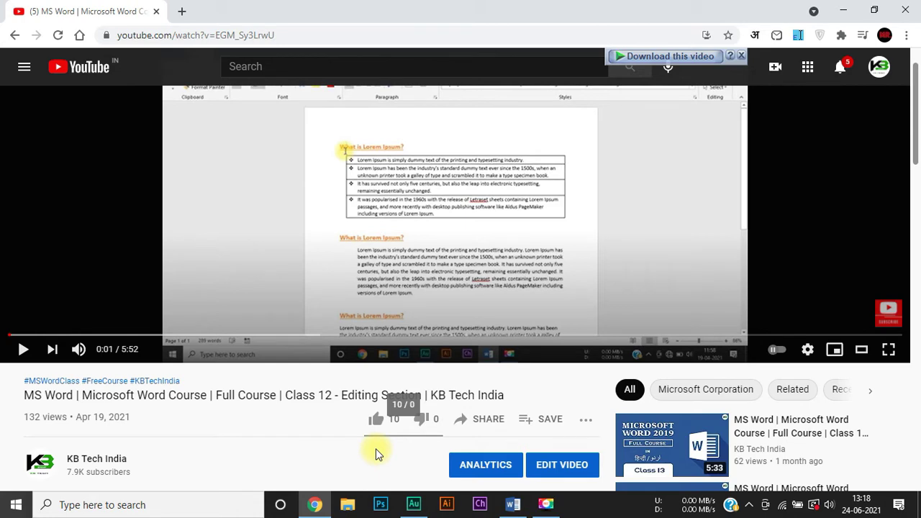
pyautogui.click(483, 418)
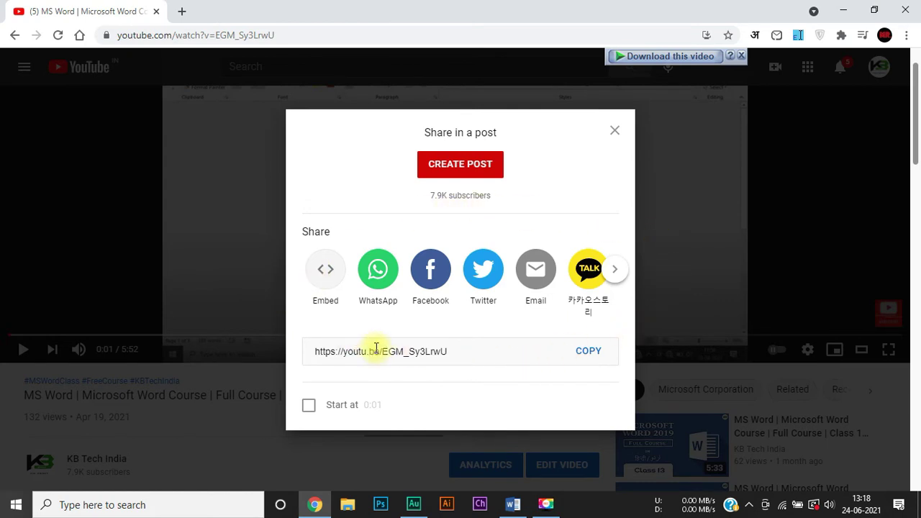
pyautogui.click(326, 271)
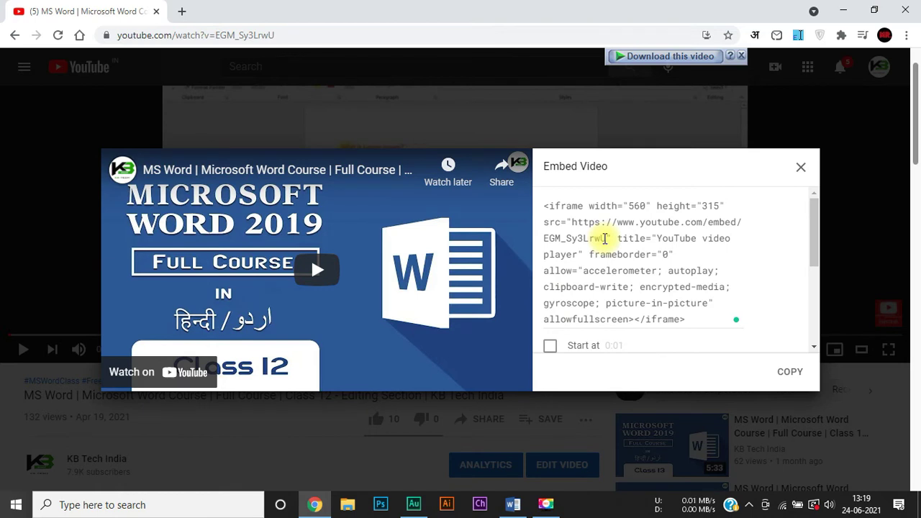
pyautogui.scroll(-2, 604, 245)
pyautogui.scroll(2, 604, 244)
pyautogui.click(631, 254)
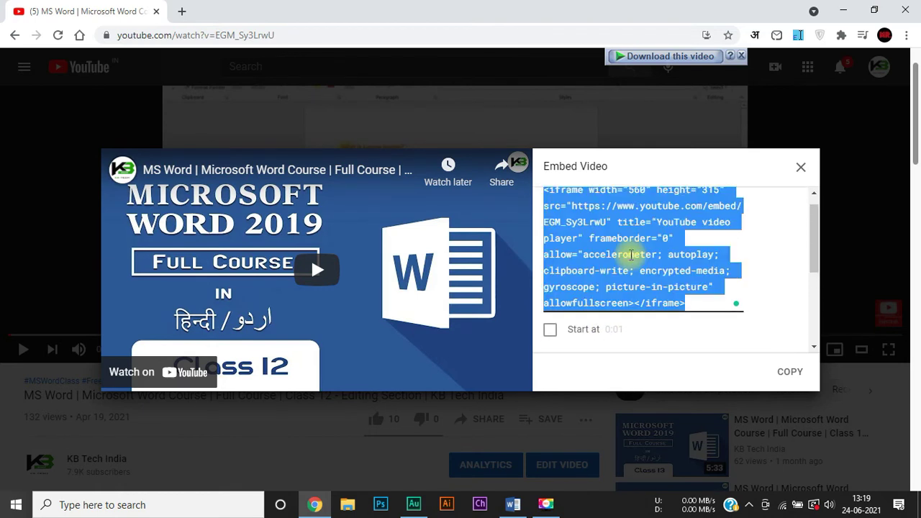
pyautogui.click(775, 288)
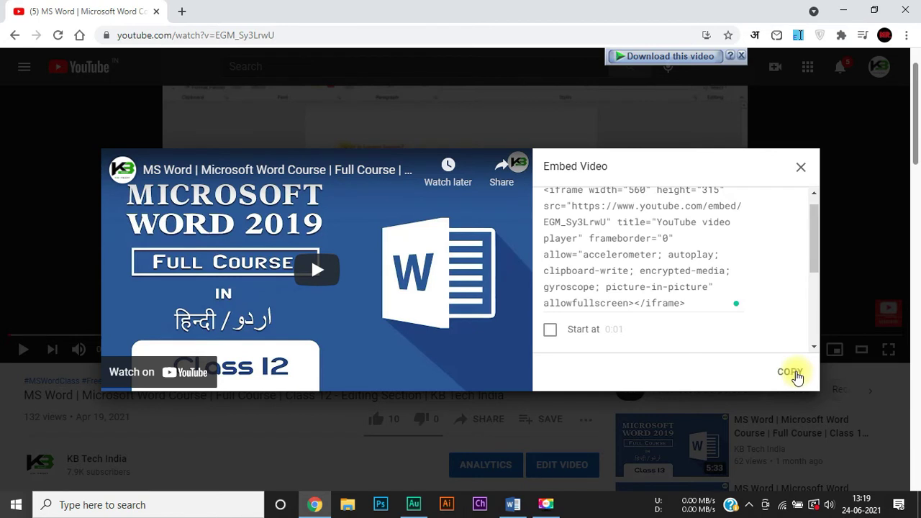
pyautogui.click(795, 377)
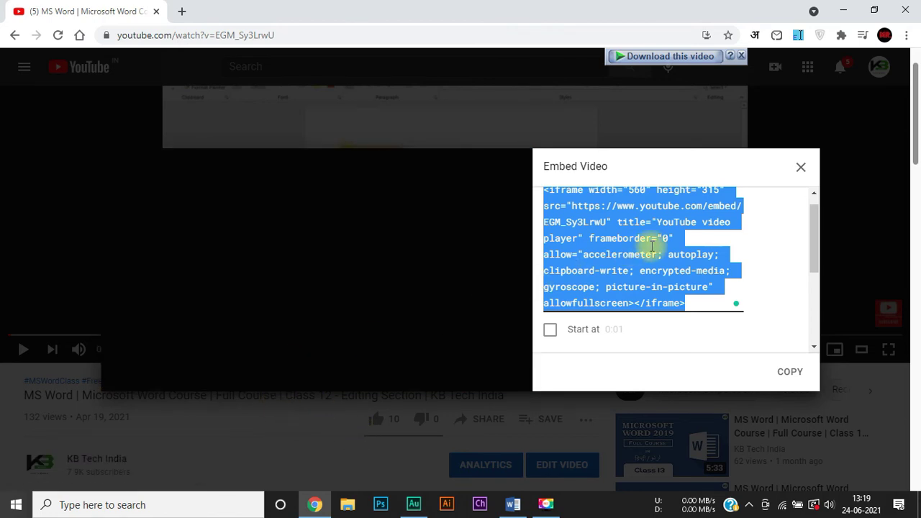
pyautogui.click(800, 167)
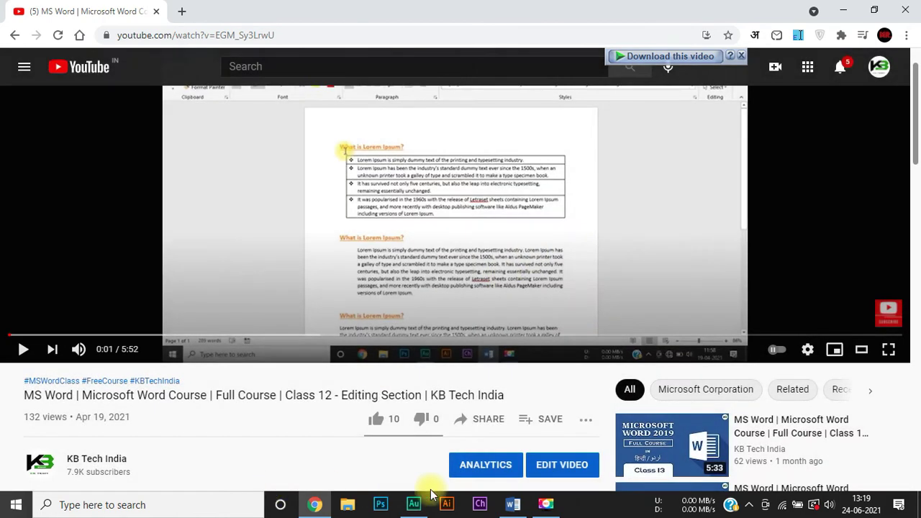
# - Paste the embed code into Word's Insert Video dialog, insert it, and enlarge to 9.81 × 14.71 cm
pyautogui.click(514, 505)
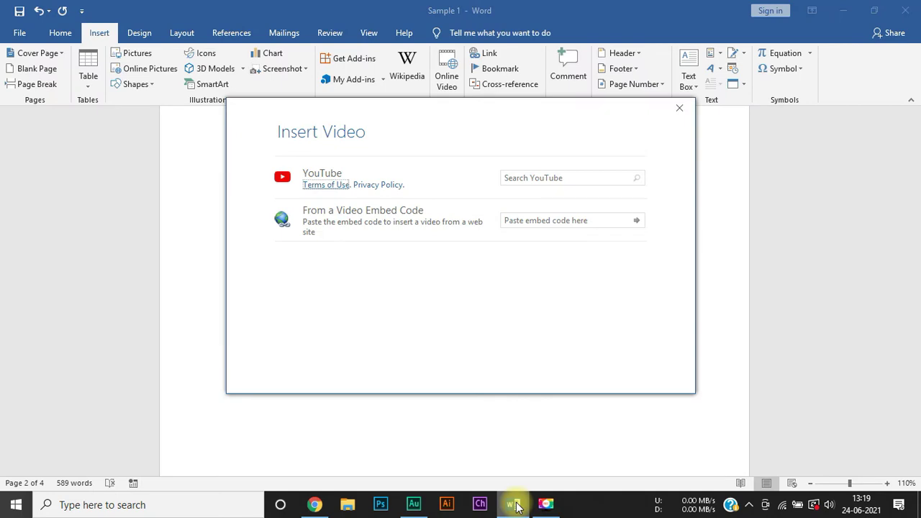
pyautogui.click(568, 221)
pyautogui.hotkey('ctrl', 'v')
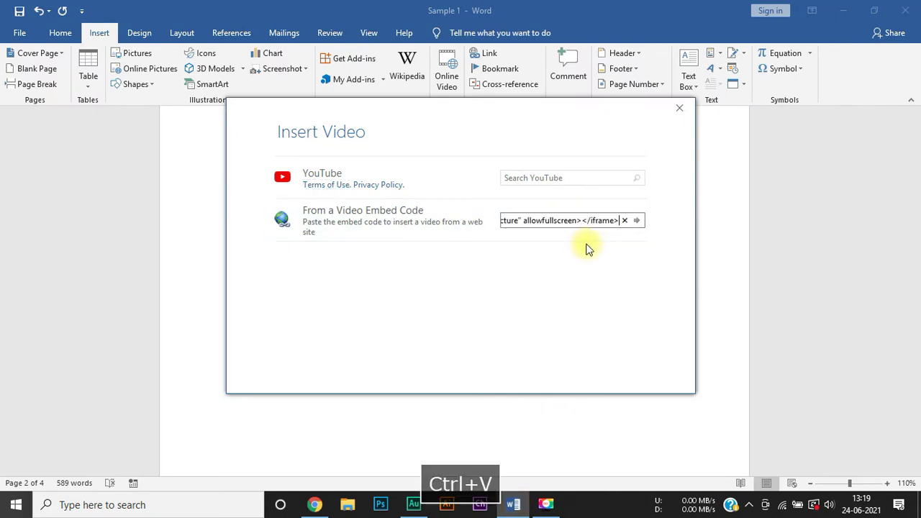
pyautogui.click(637, 223)
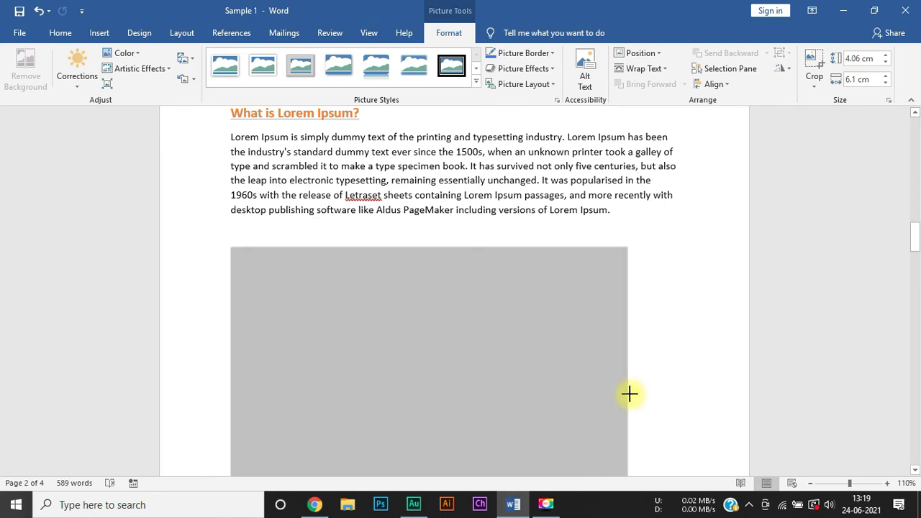
pyautogui.moveTo(585, 383); pyautogui.dragTo(644, 399)
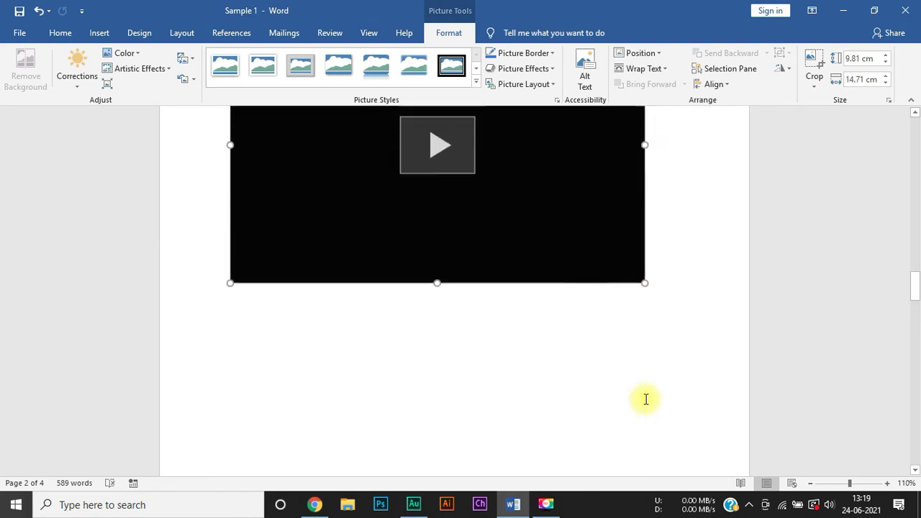
# - Enlarge the embedded video further across the text width, then deselect it and review the page
pyautogui.scroll(5, 645, 399)
pyautogui.scroll(5, 645, 399)
pyautogui.scroll(-12, 645, 400)
pyautogui.scroll(3, 645, 400)
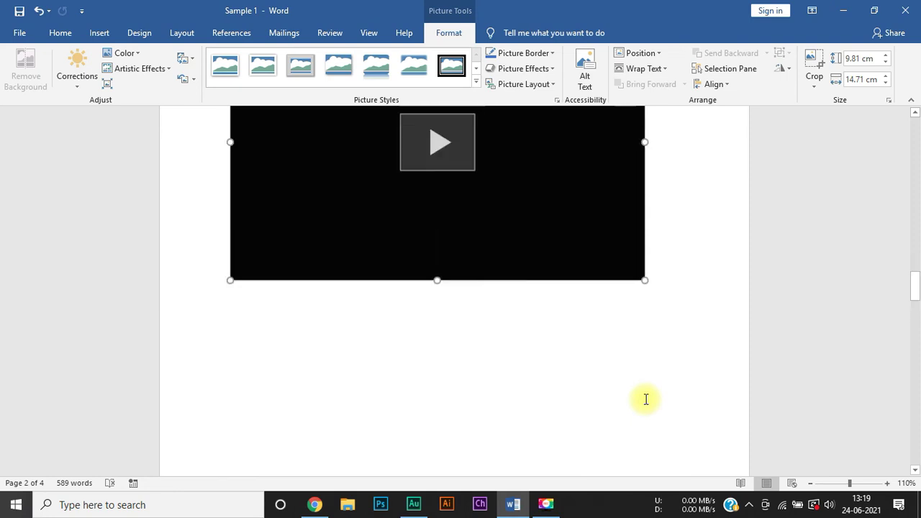
pyautogui.scroll(5, 645, 399)
pyautogui.scroll(-2, 646, 399)
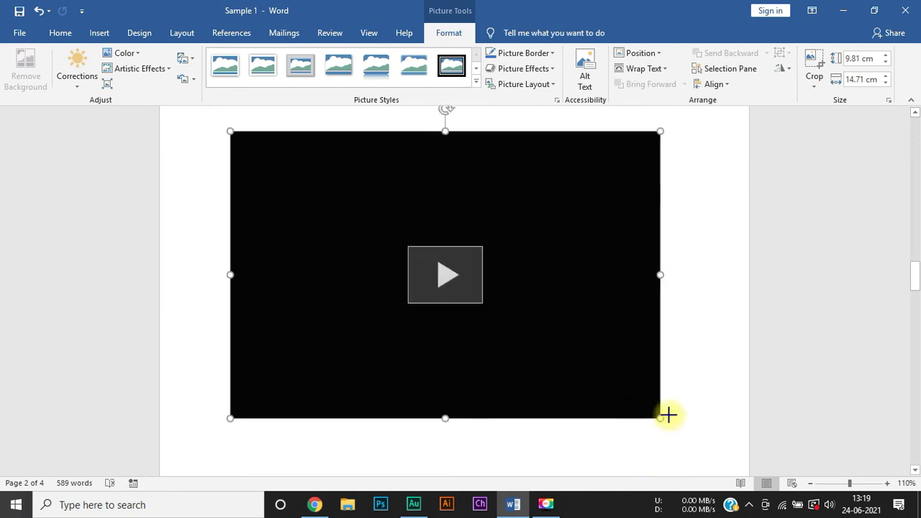
pyautogui.moveTo(644, 405); pyautogui.dragTo(680, 432)
pyautogui.click(808, 336)
pyautogui.scroll(-1, 808, 336)
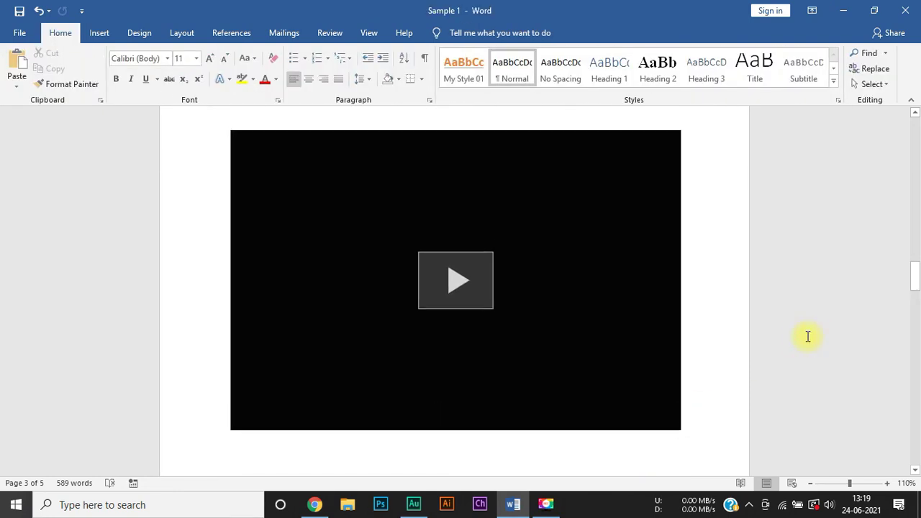
pyautogui.keyDown('ctrl'); pyautogui.scroll(-1, 808, 336); pyautogui.keyUp('ctrl')
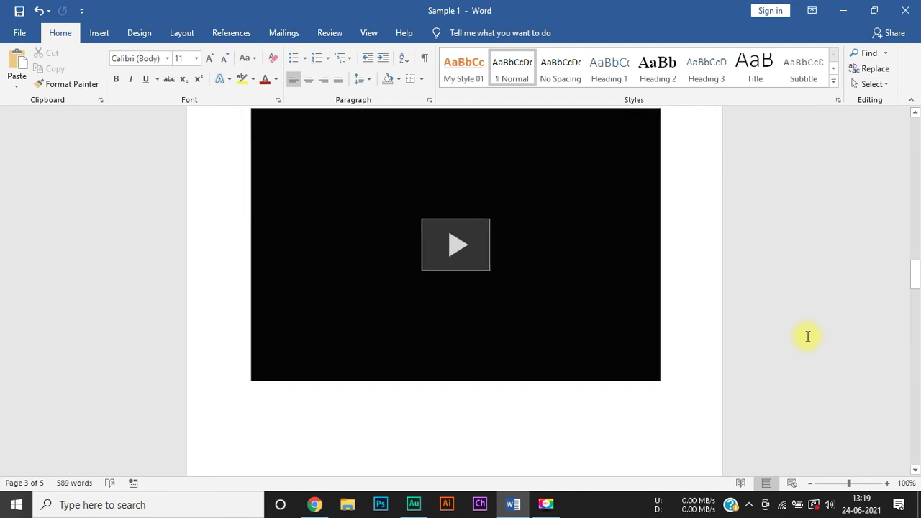
pyautogui.scroll(3, 808, 336)
pyautogui.scroll(4, 807, 336)
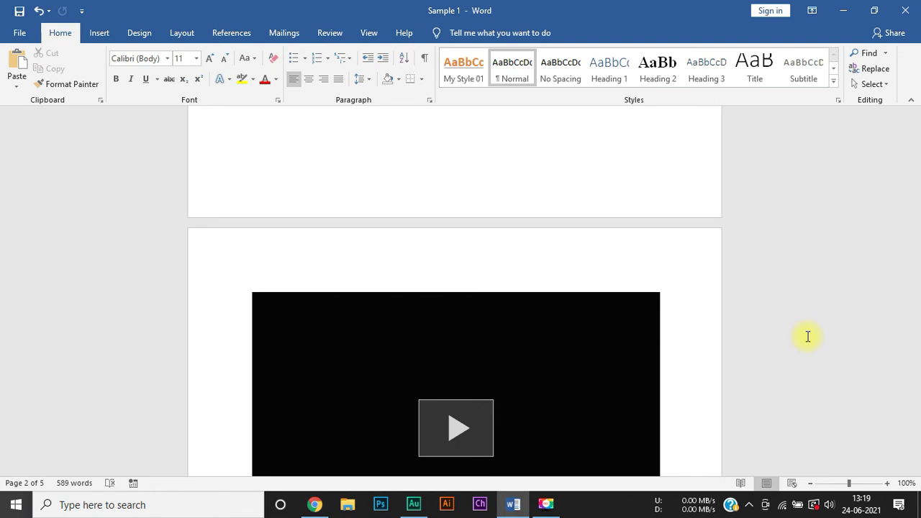
pyautogui.scroll(-3, 808, 336)
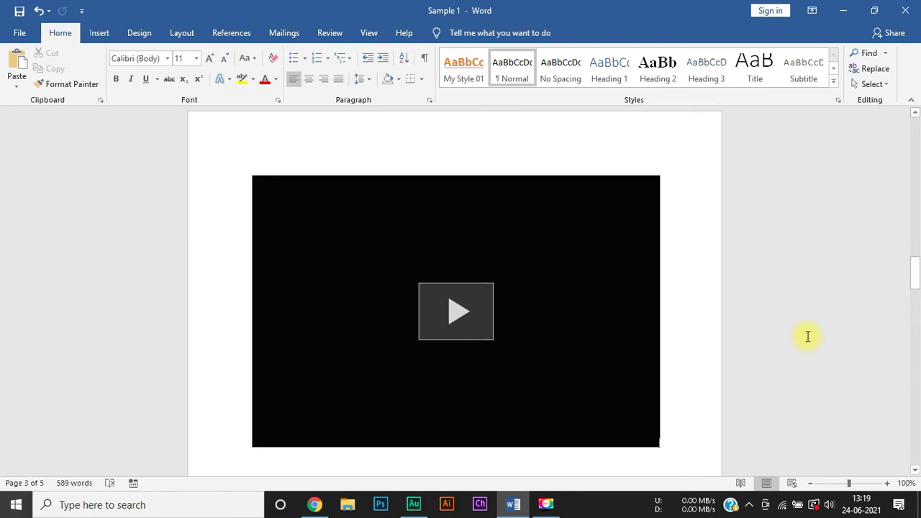
pyautogui.scroll(-3, 807, 336)
pyautogui.click(451, 193)
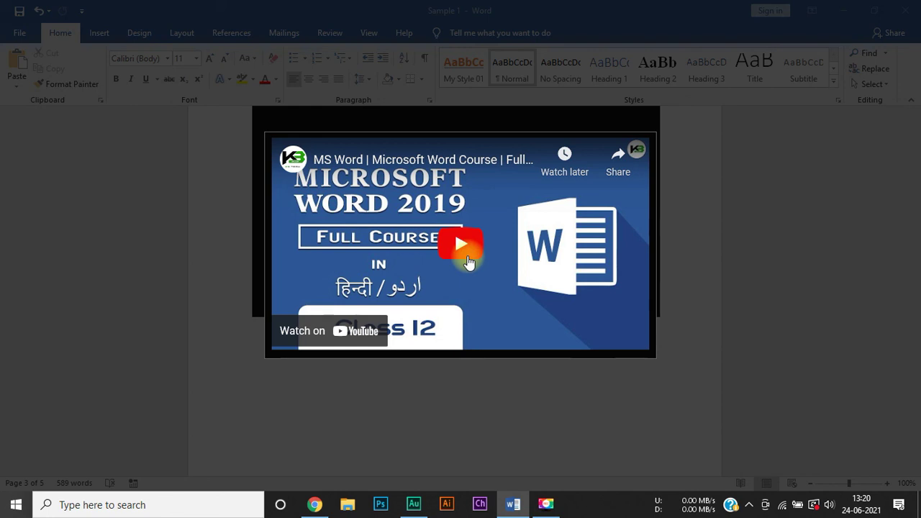
pyautogui.click(467, 261)
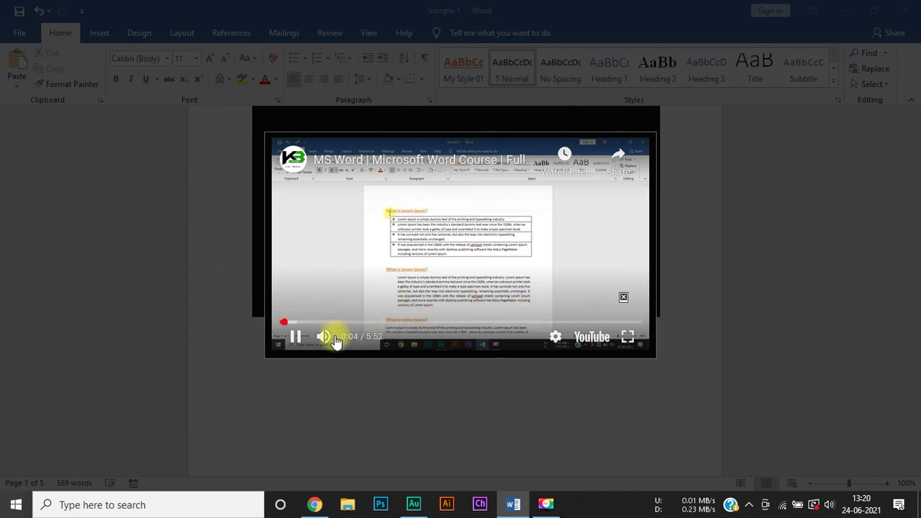
pyautogui.click(423, 396)
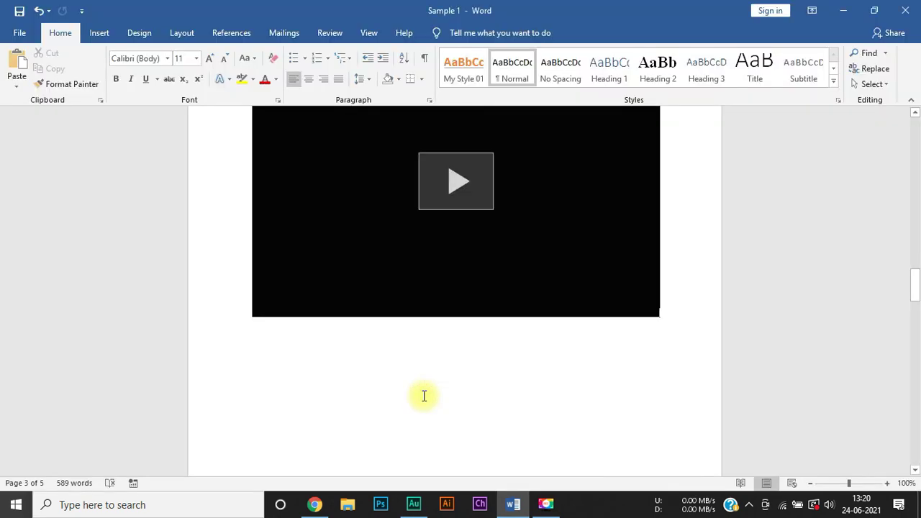